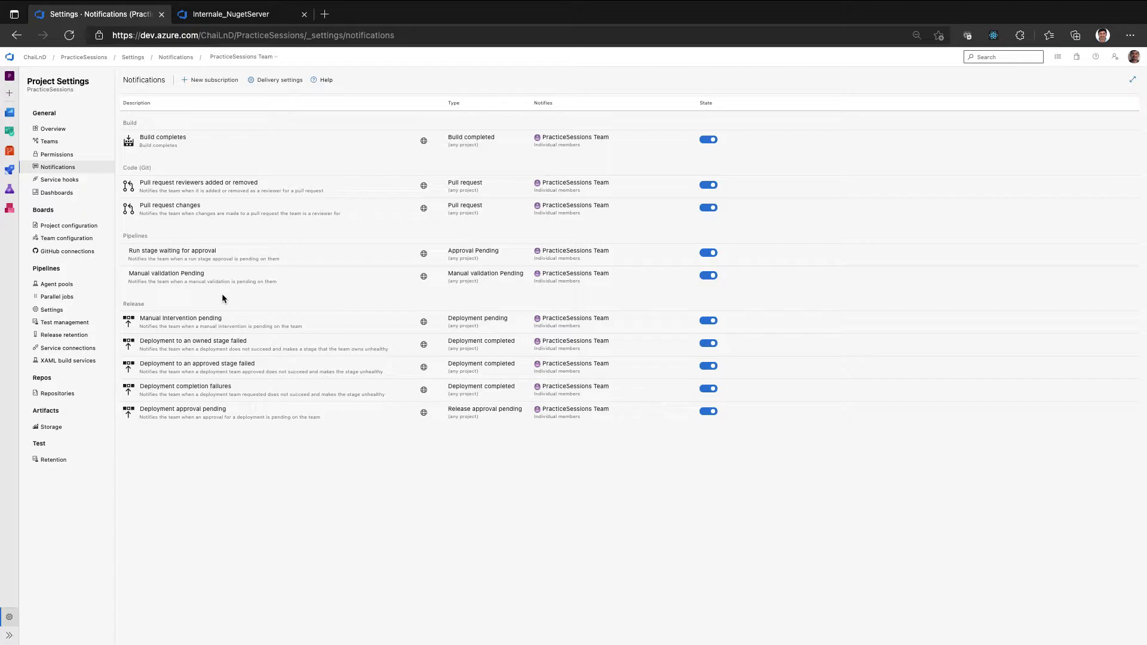
Step: Start a new team subscription and examine the templates for Code (Git), Pipelines, Work, Artifacts, Extension management and Release
left_click(220, 81)
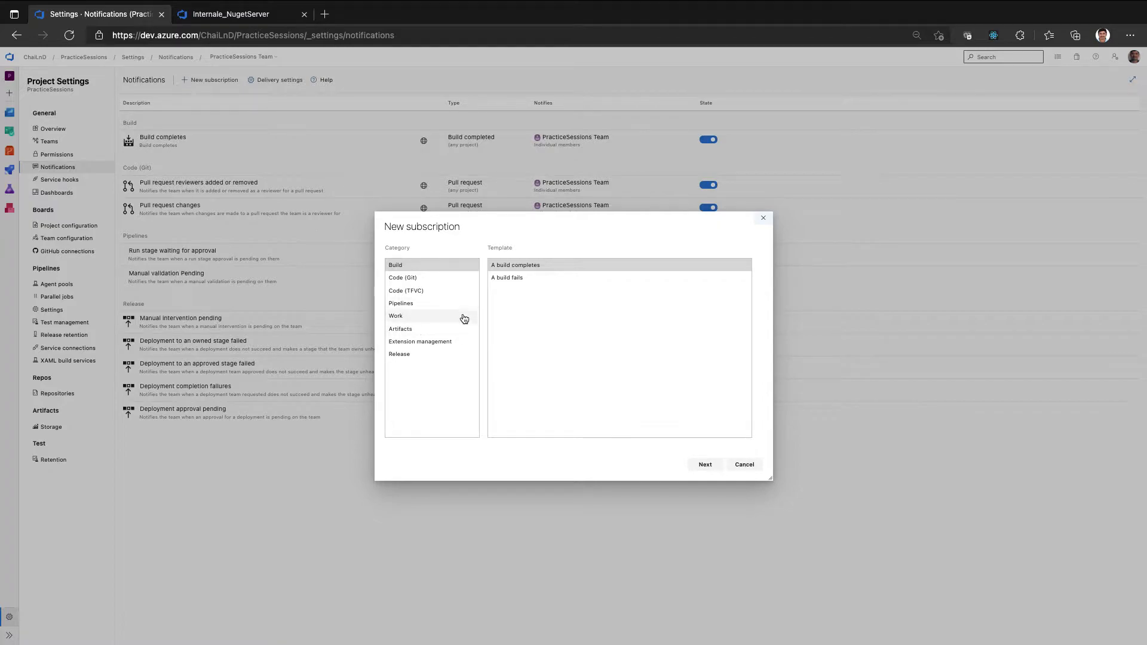
left_click(399, 279)
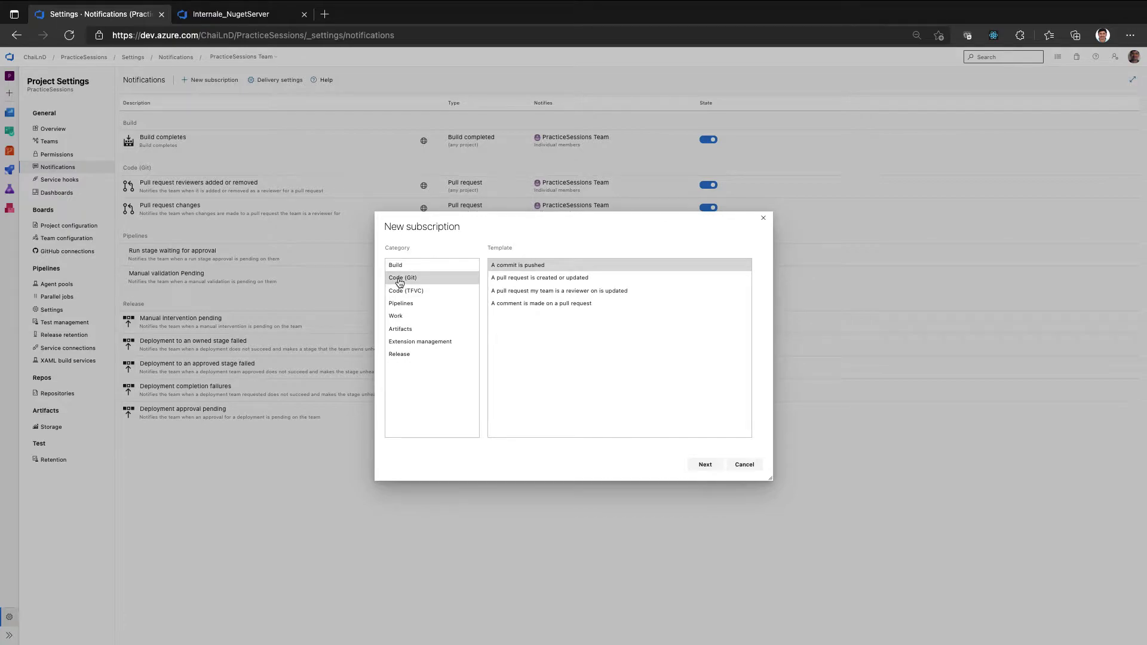
left_click(399, 306)
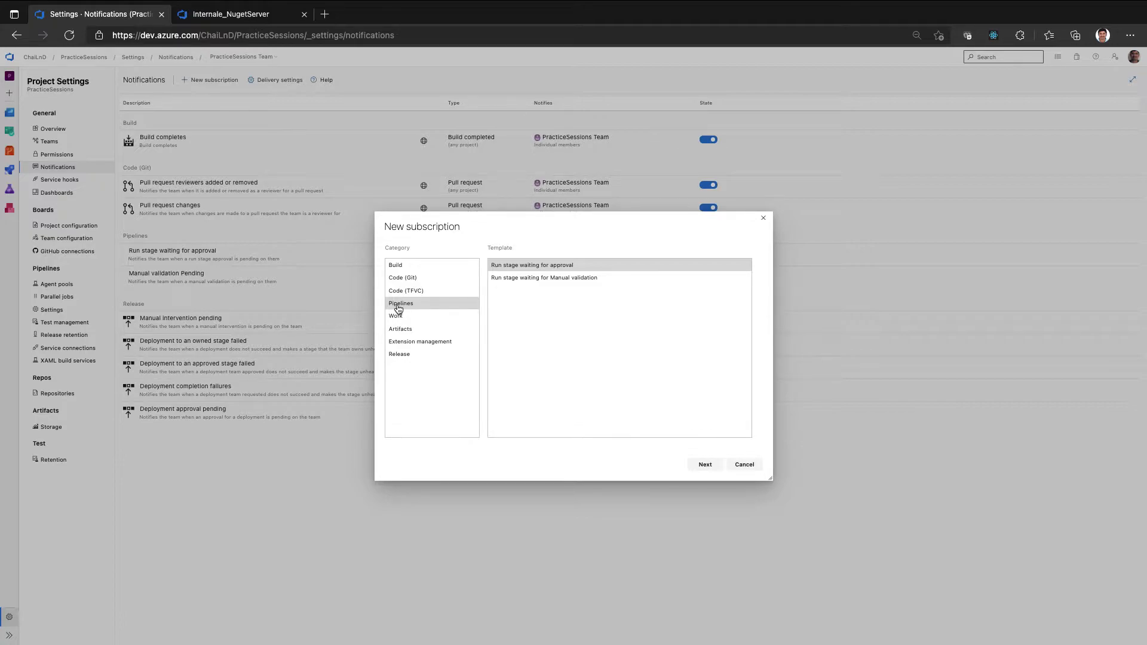
left_click(407, 316)
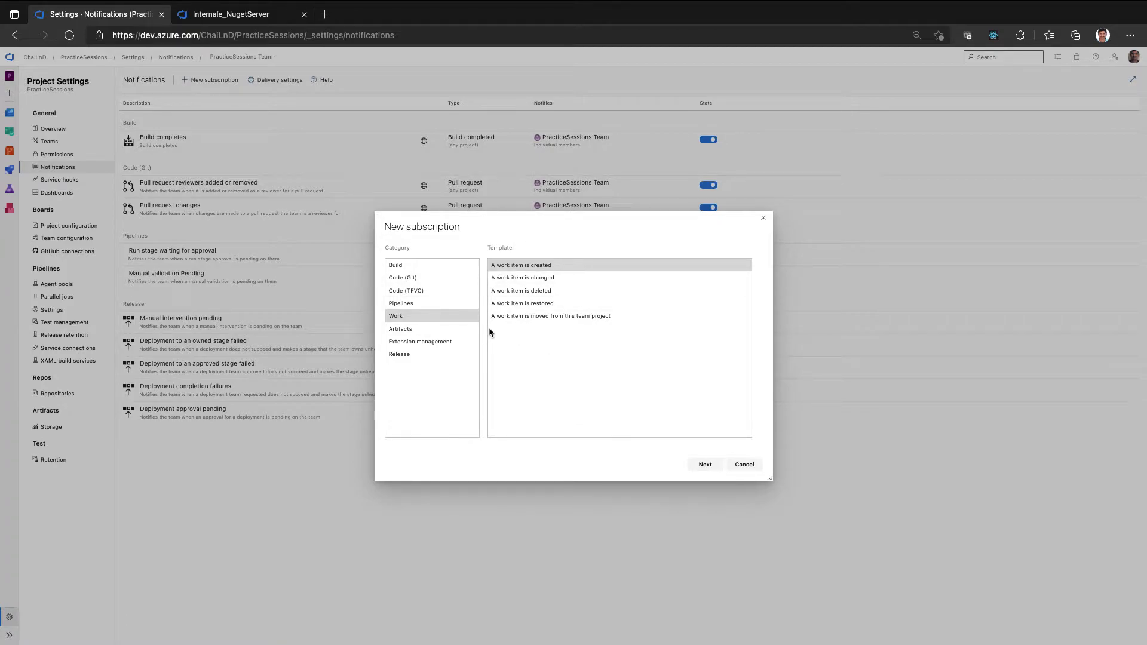
left_click(402, 329)
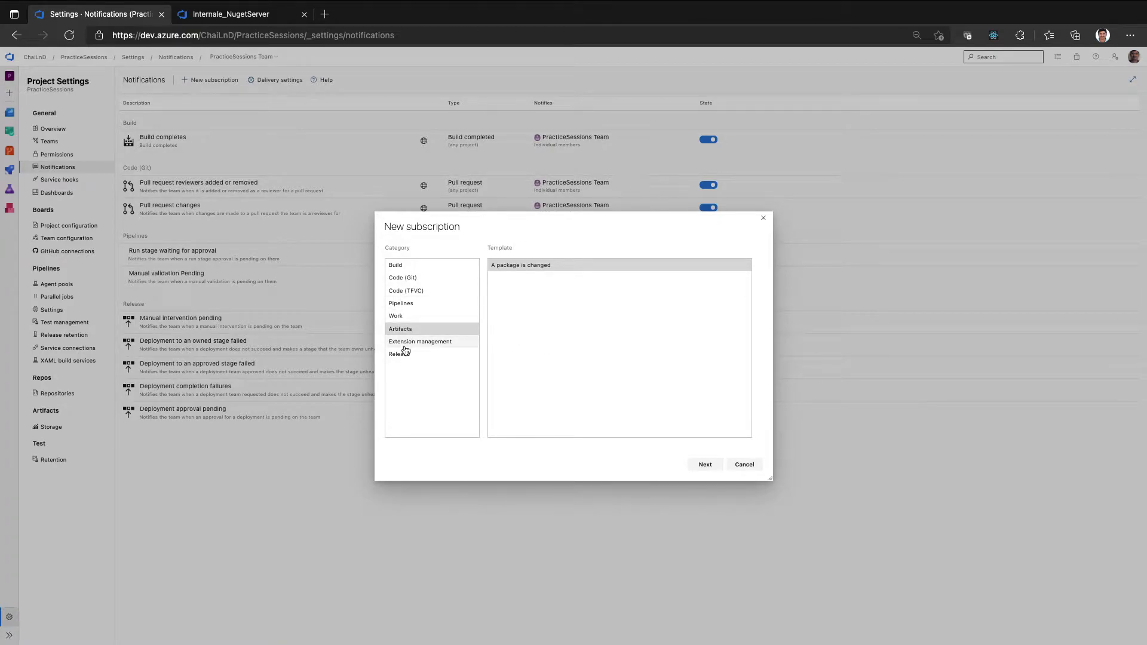
left_click(404, 347)
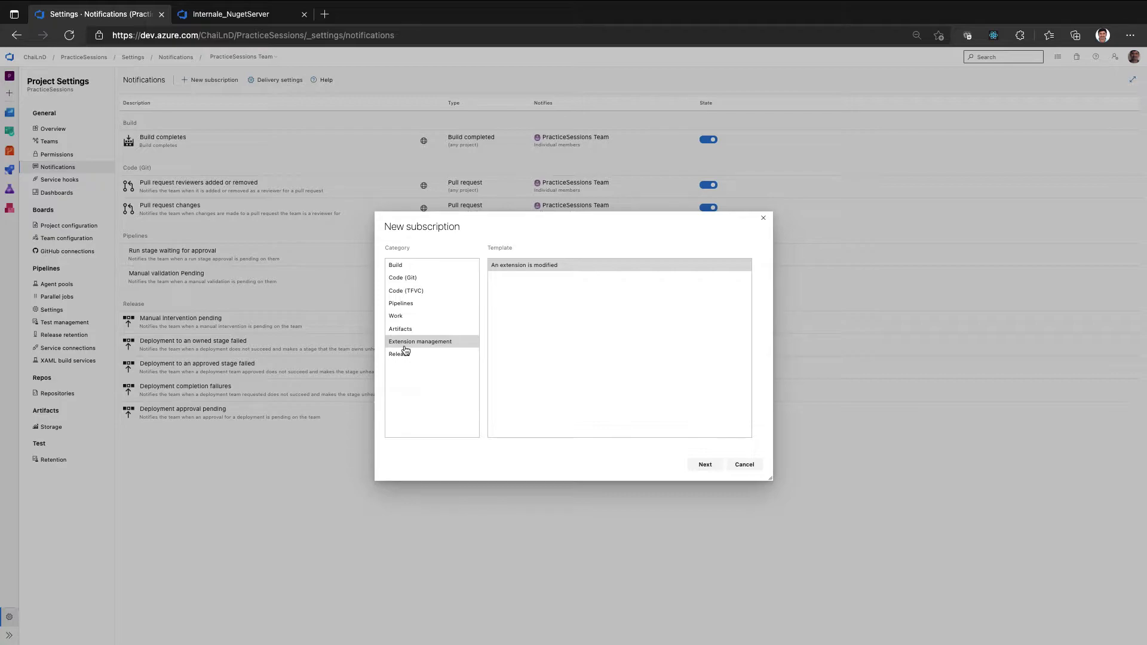
left_click(394, 355)
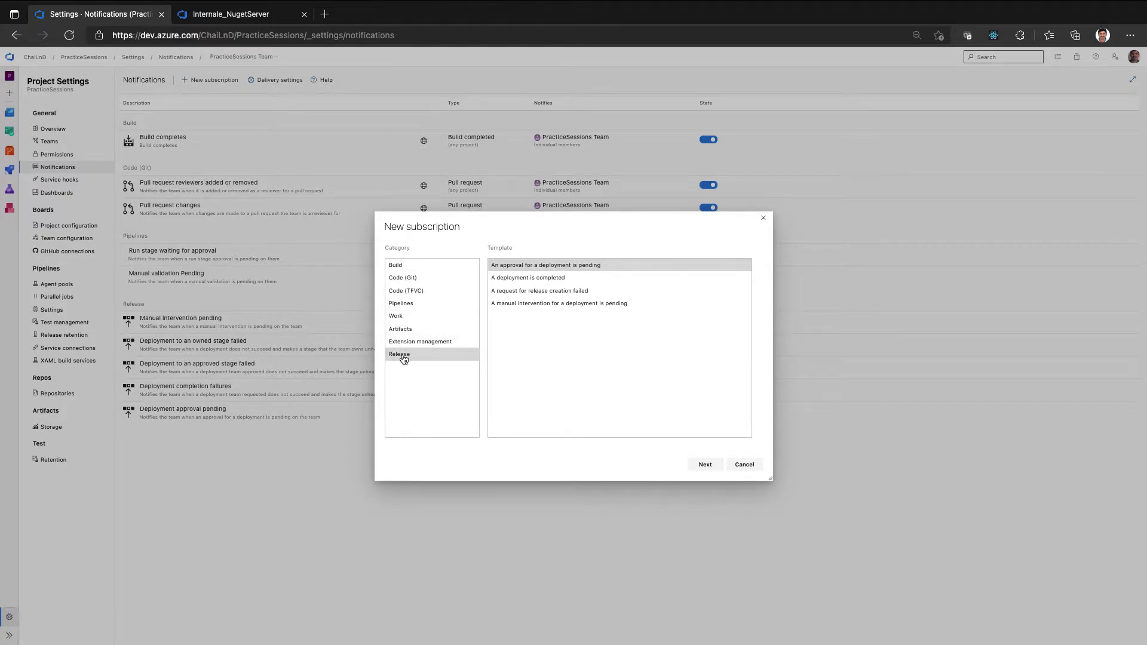
Step: Choose the Pipelines template "Run stage waiting for approval" and set its delivery to Members of PracticeSessions Team
left_click(411, 303)
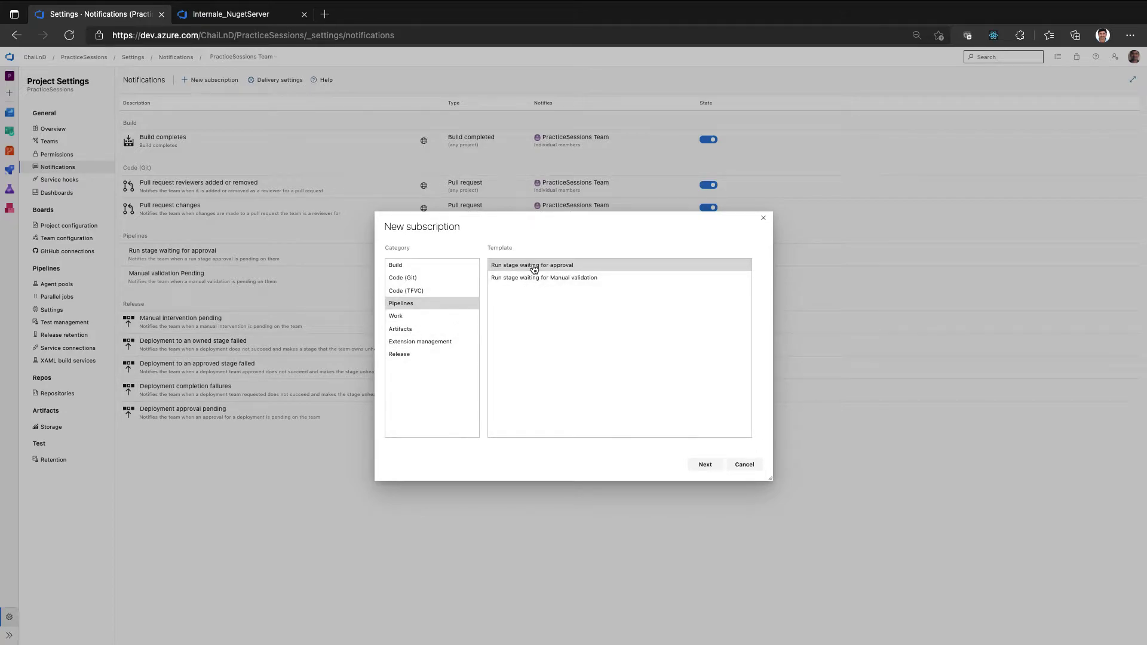
left_click(703, 466)
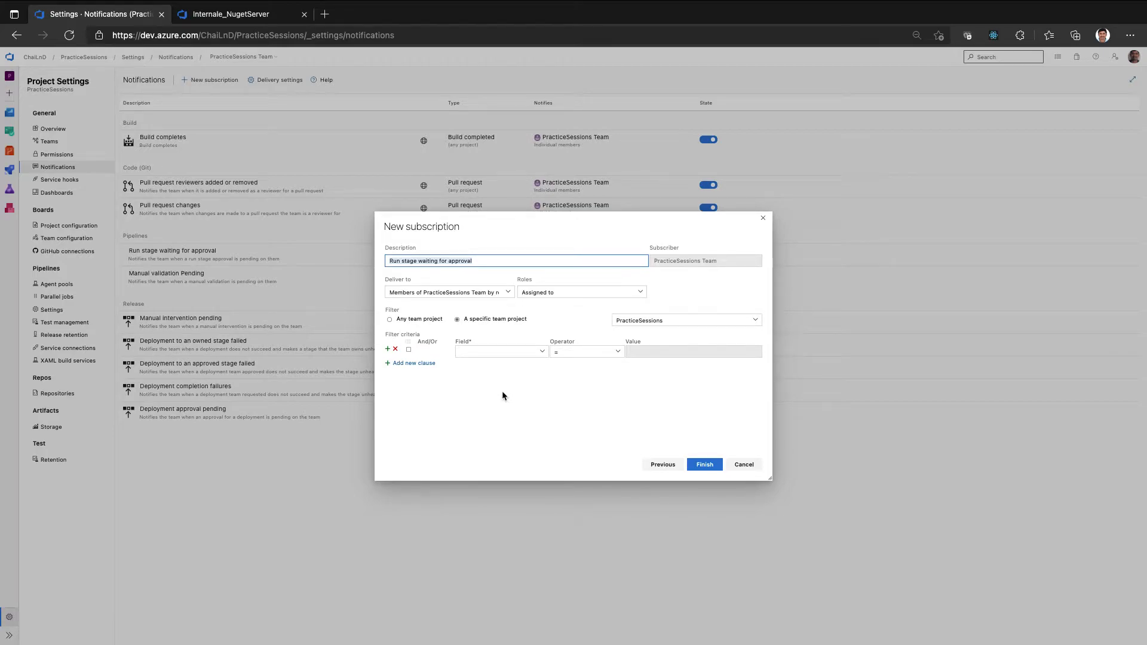
left_click(509, 293)
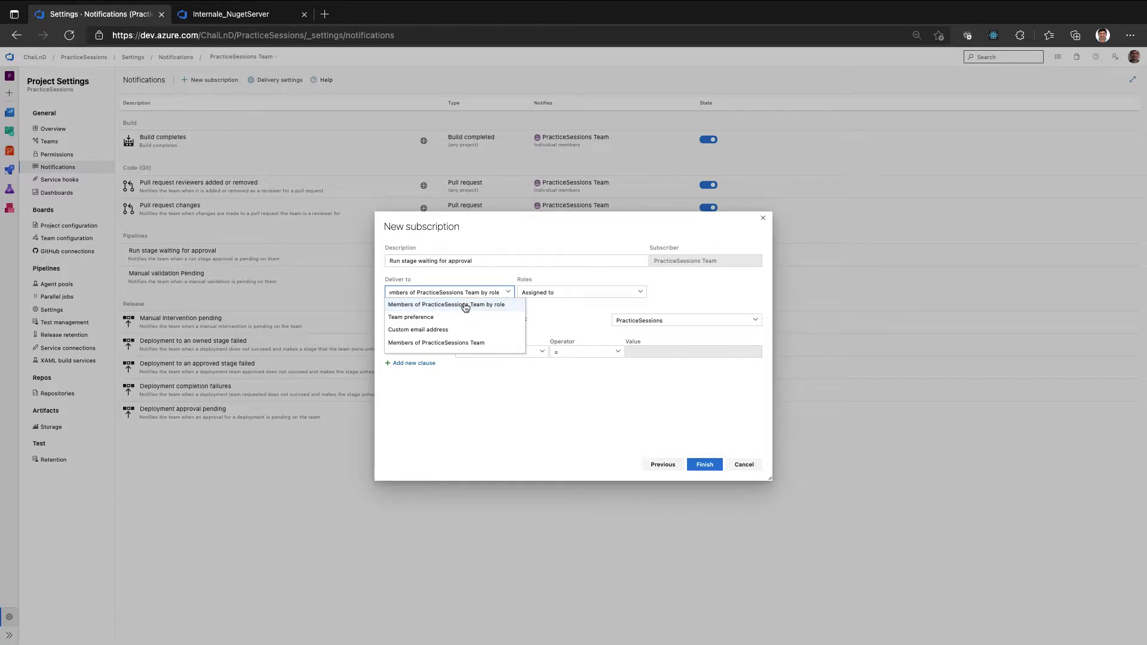
left_click(434, 336)
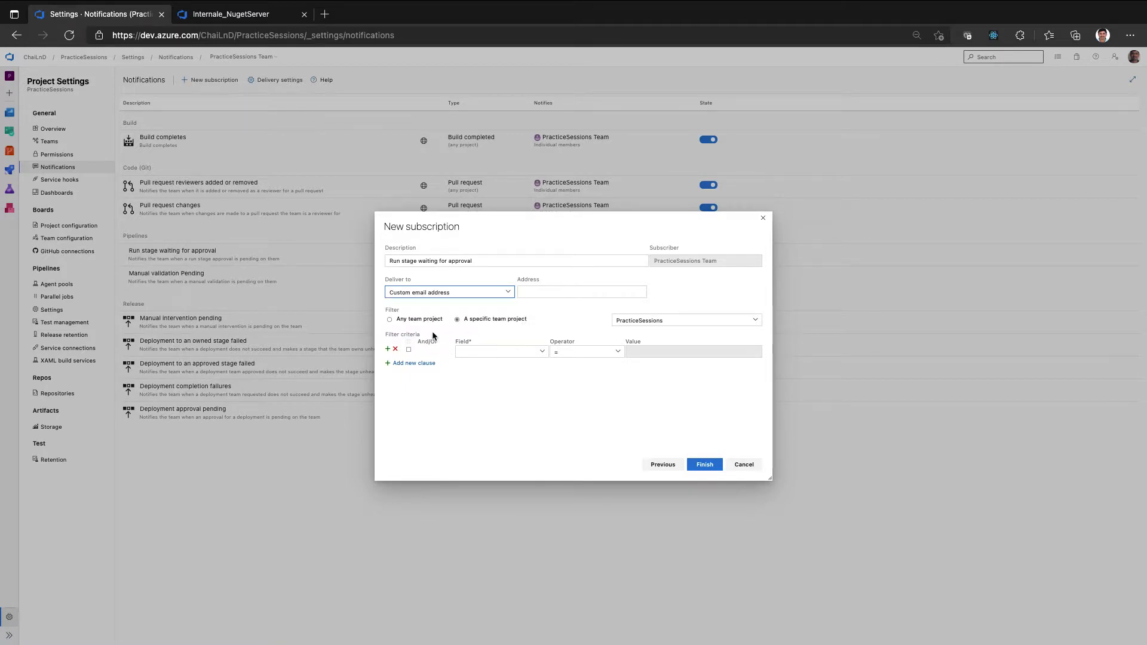
left_click(558, 293)
left_click(502, 291)
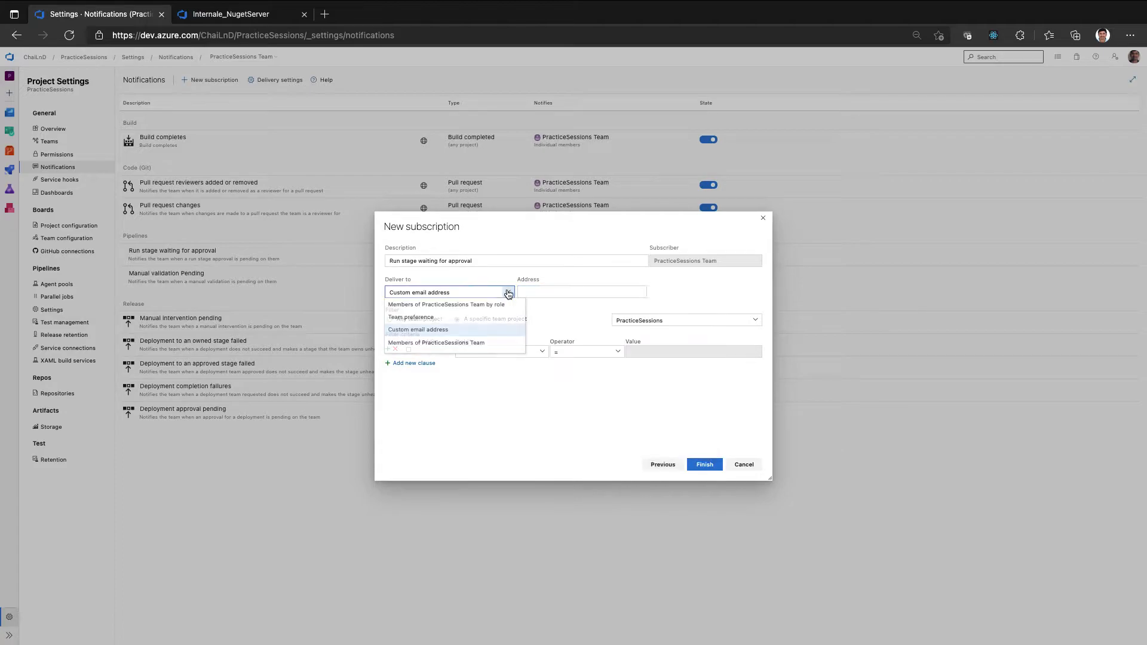
left_click(436, 343)
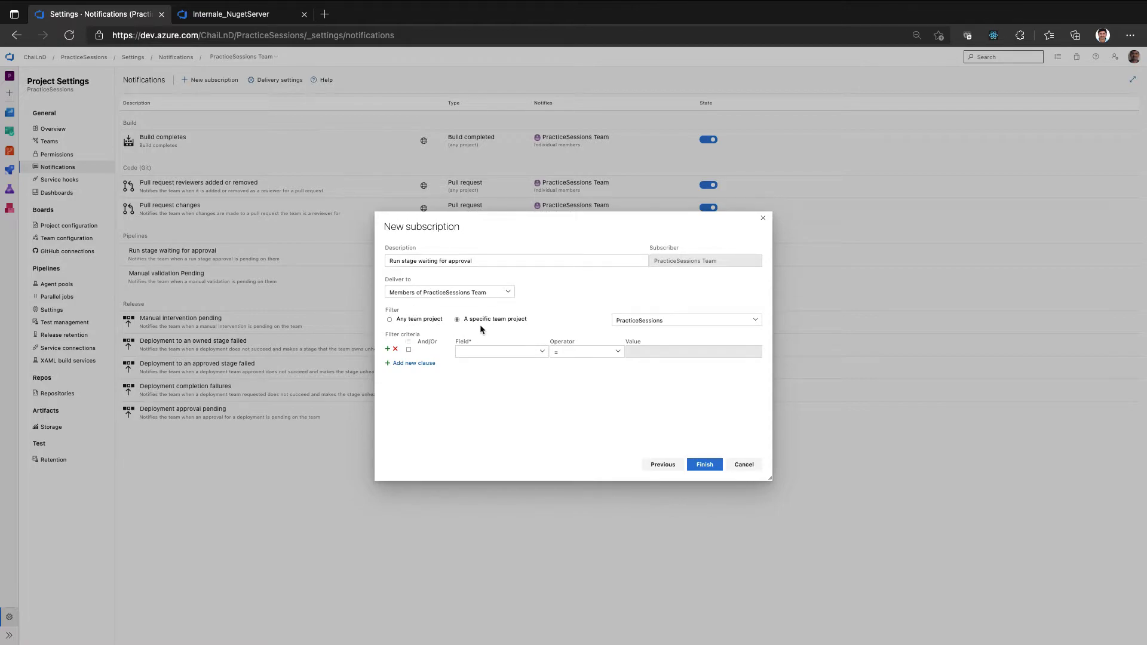
Step: Switch the subscription filter to any team project and back to the specific project PracticeSessions
left_click(420, 319)
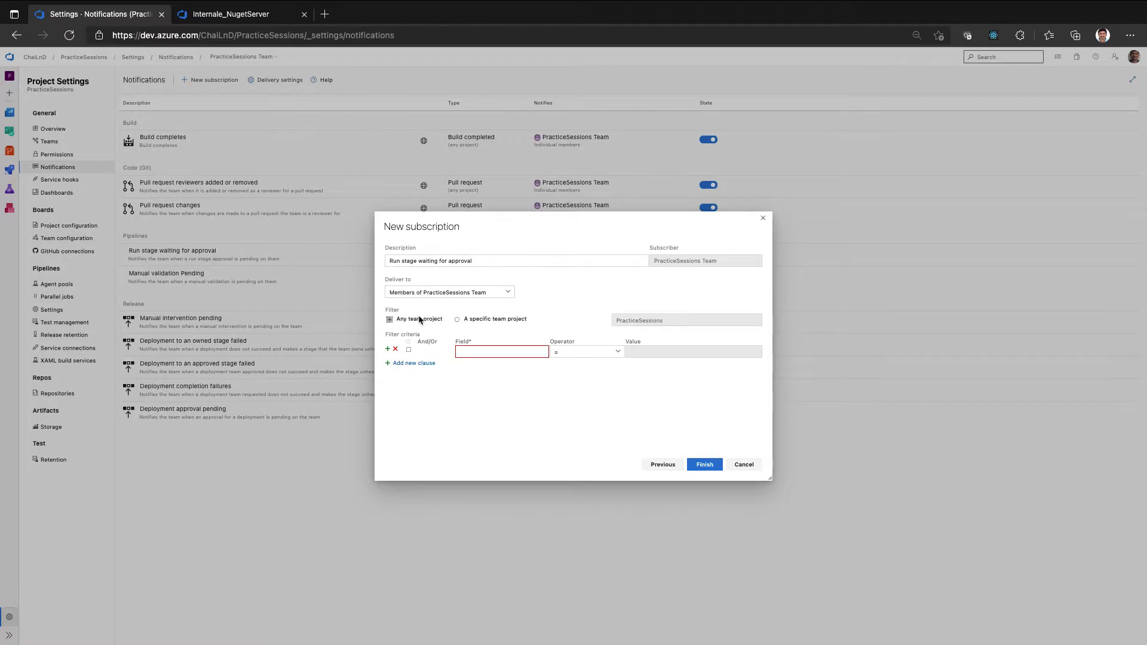
left_click(479, 321)
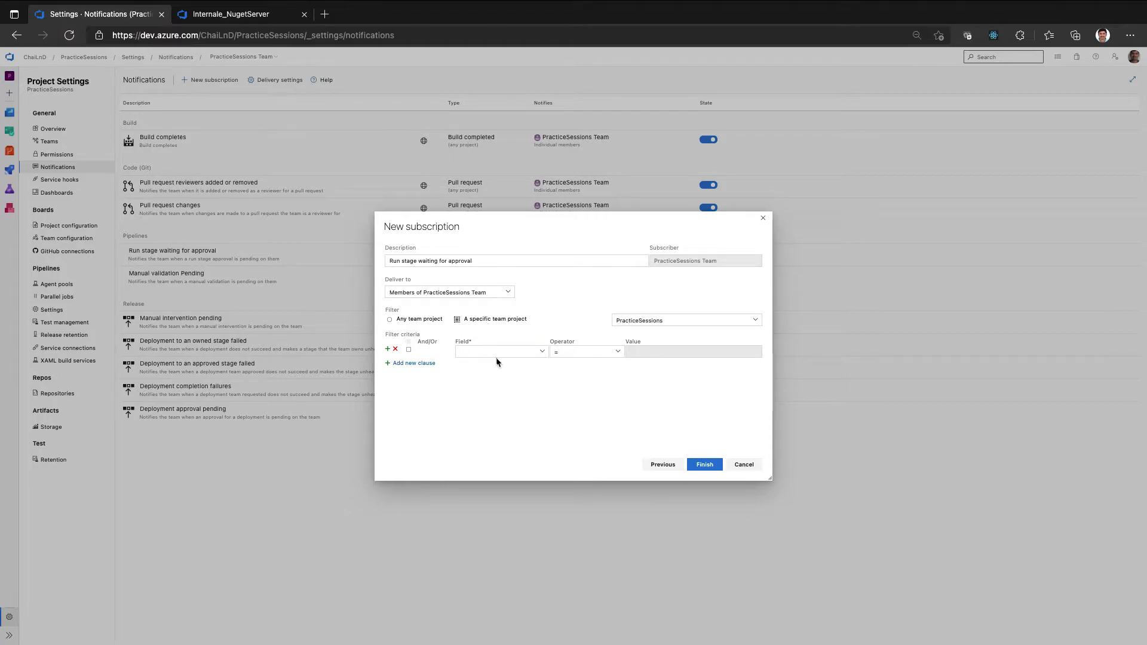
left_click(433, 322)
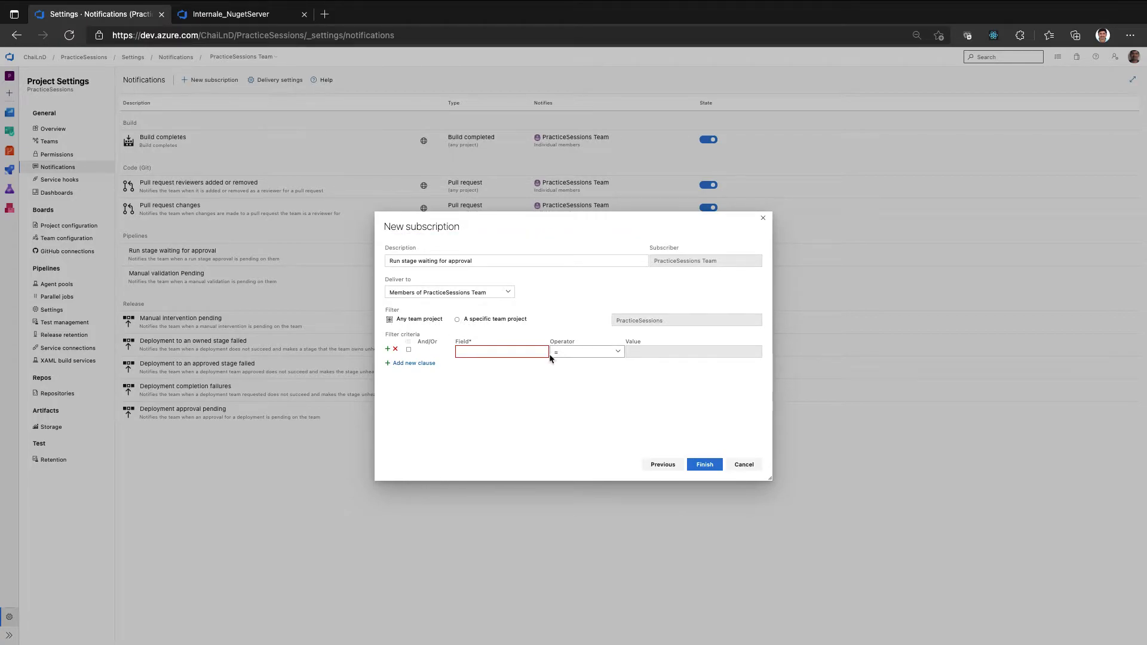
left_click(470, 320)
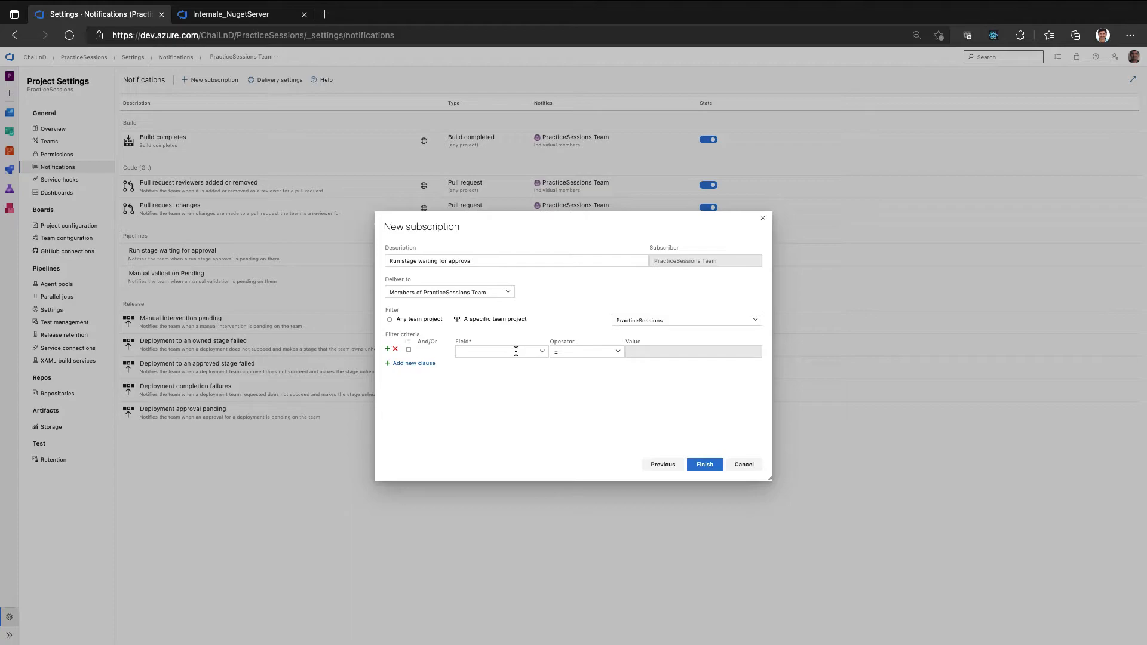
Step: Set the filter criterion to Pipeline = Dotnet_VisualEditor_Pipeline, keeping the filter on a specific team project
left_click(542, 357)
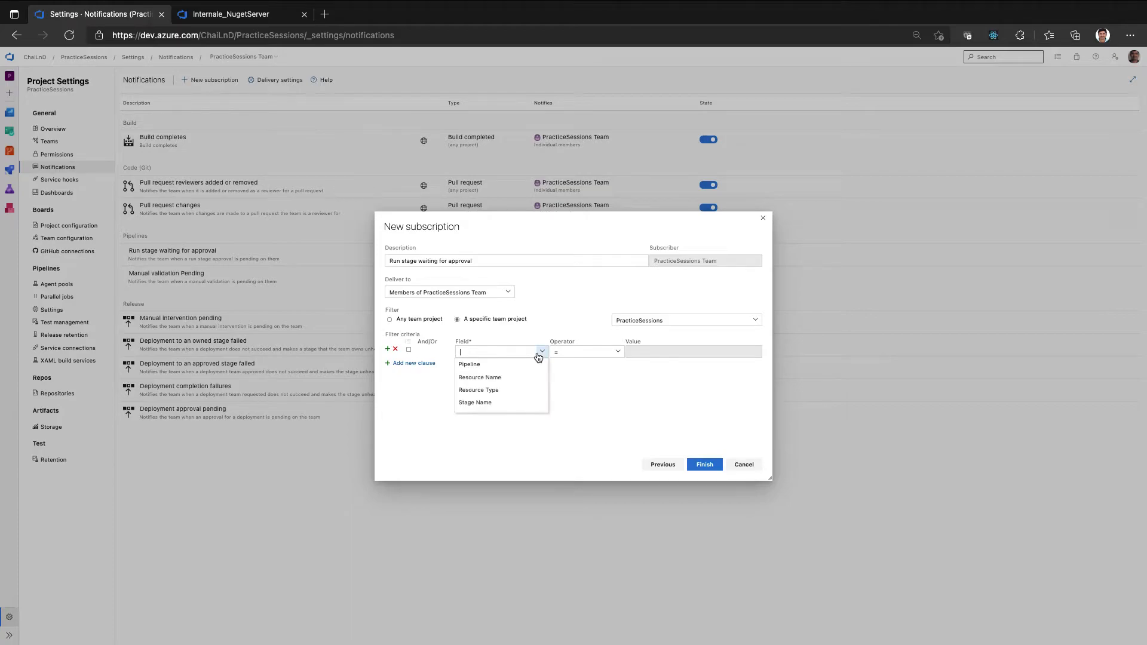
left_click(478, 364)
left_click(681, 359)
left_click(755, 353)
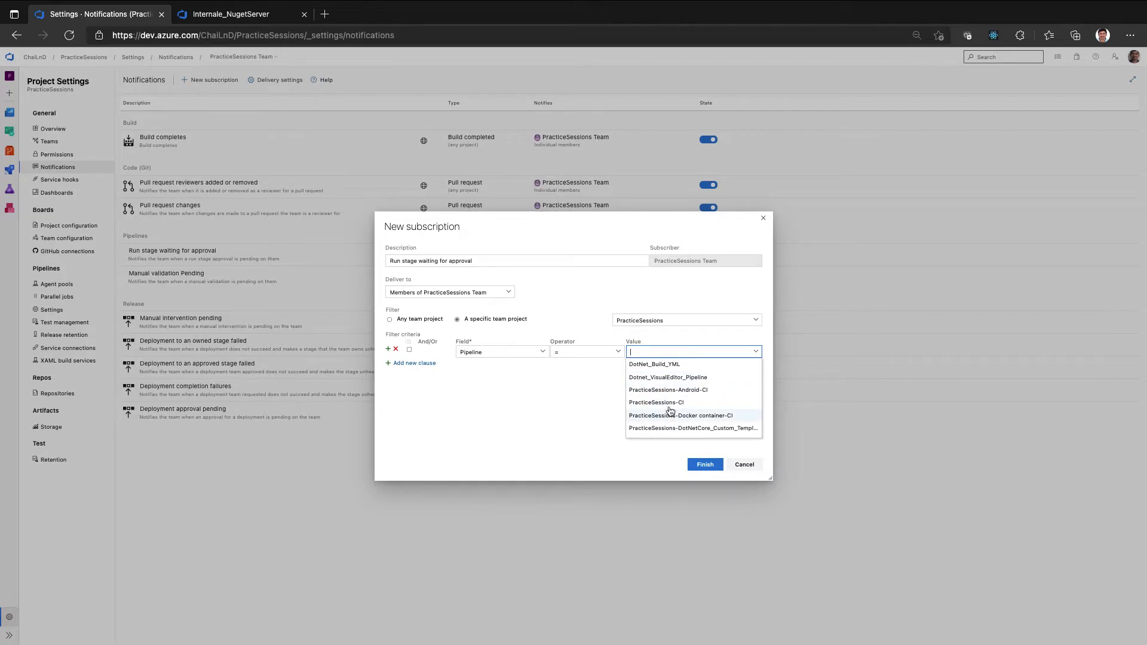
left_click(663, 377)
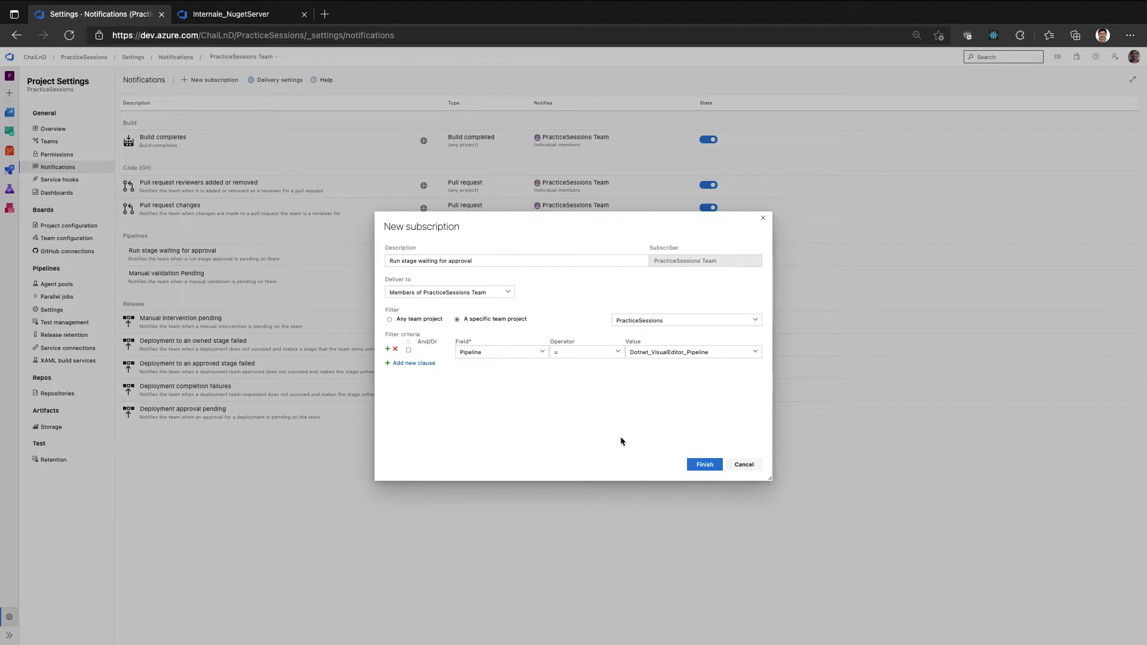
left_click(496, 322)
Step: Try a second filter clause, then remove it and discard the unsaved subscription
left_click(417, 363)
left_click(540, 367)
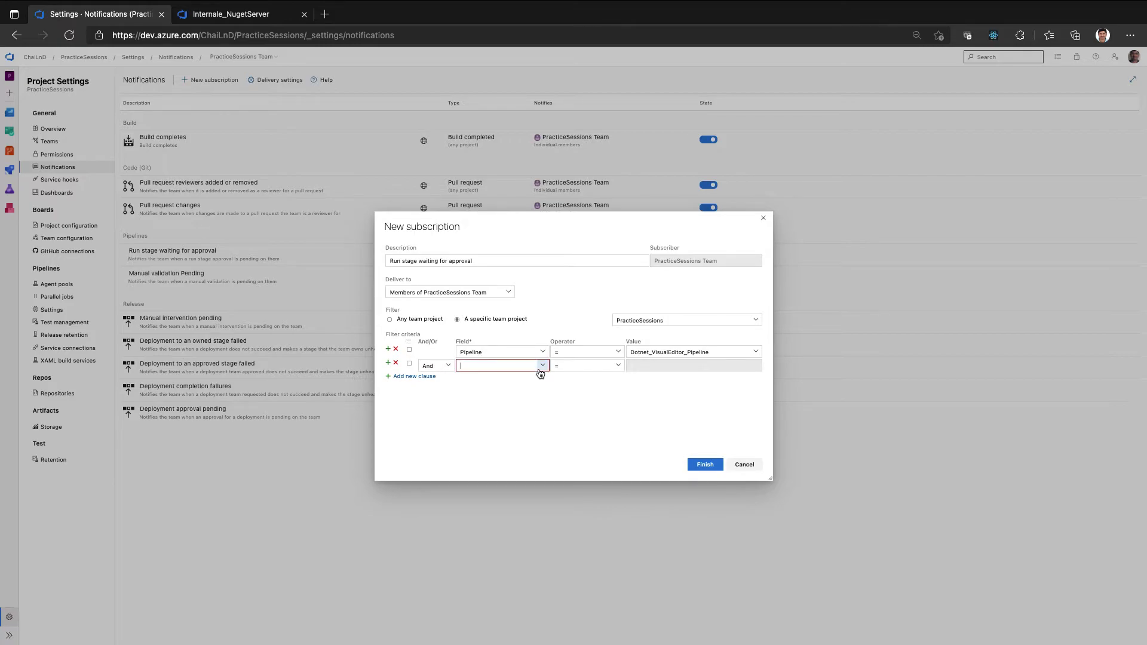
left_click(477, 426)
left_click(395, 364)
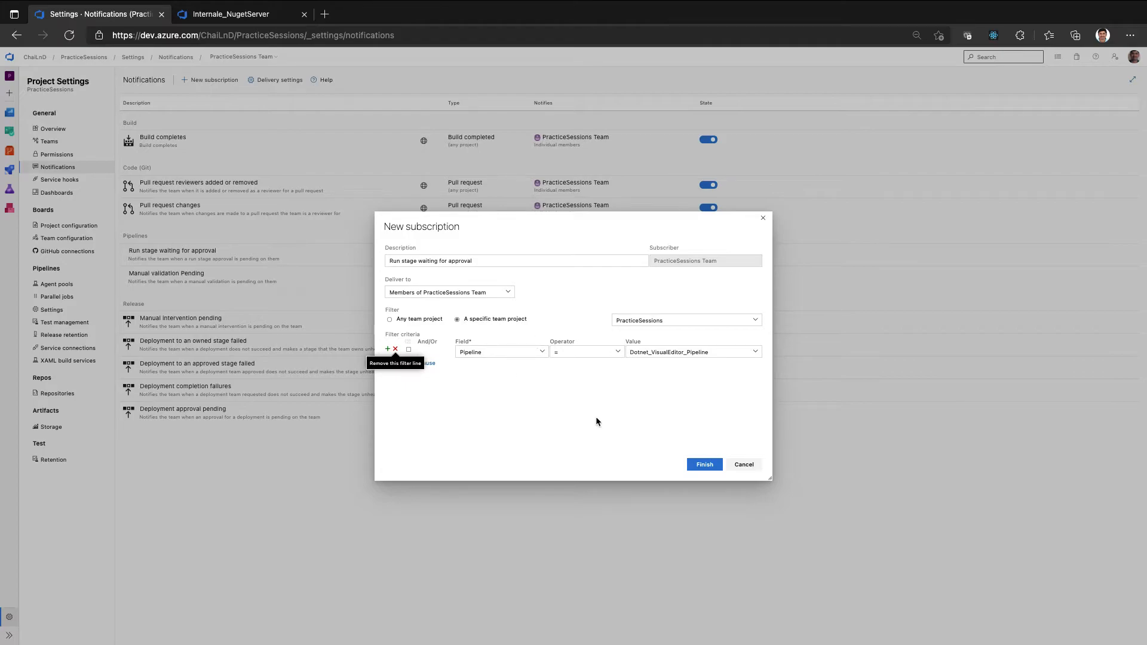
left_click(745, 465)
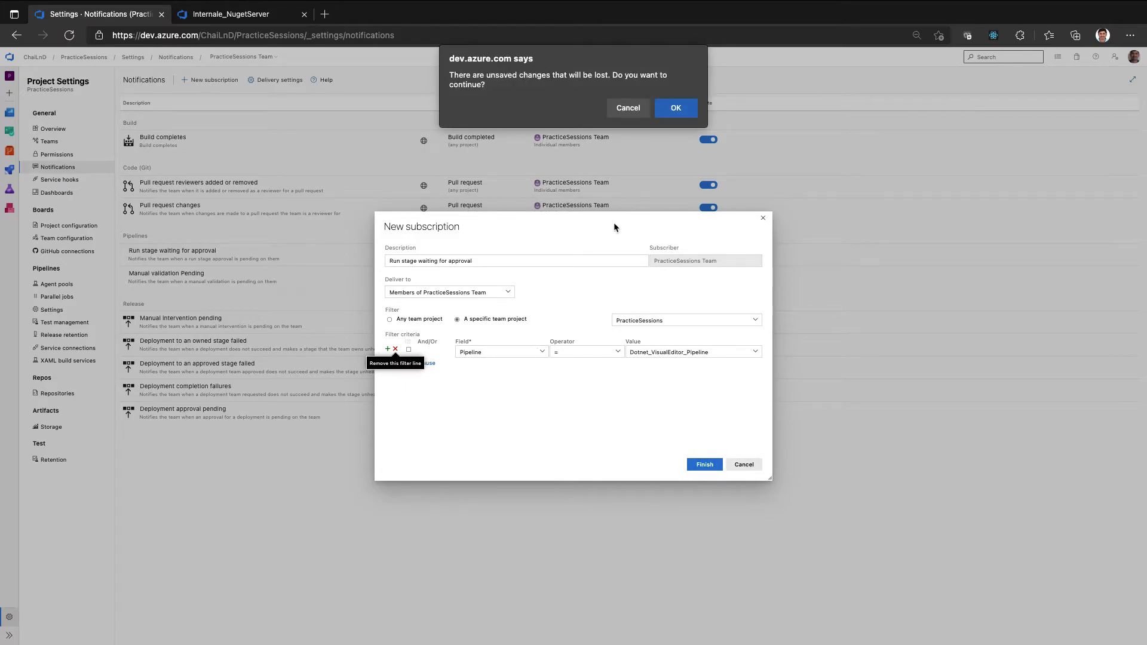
left_click(675, 108)
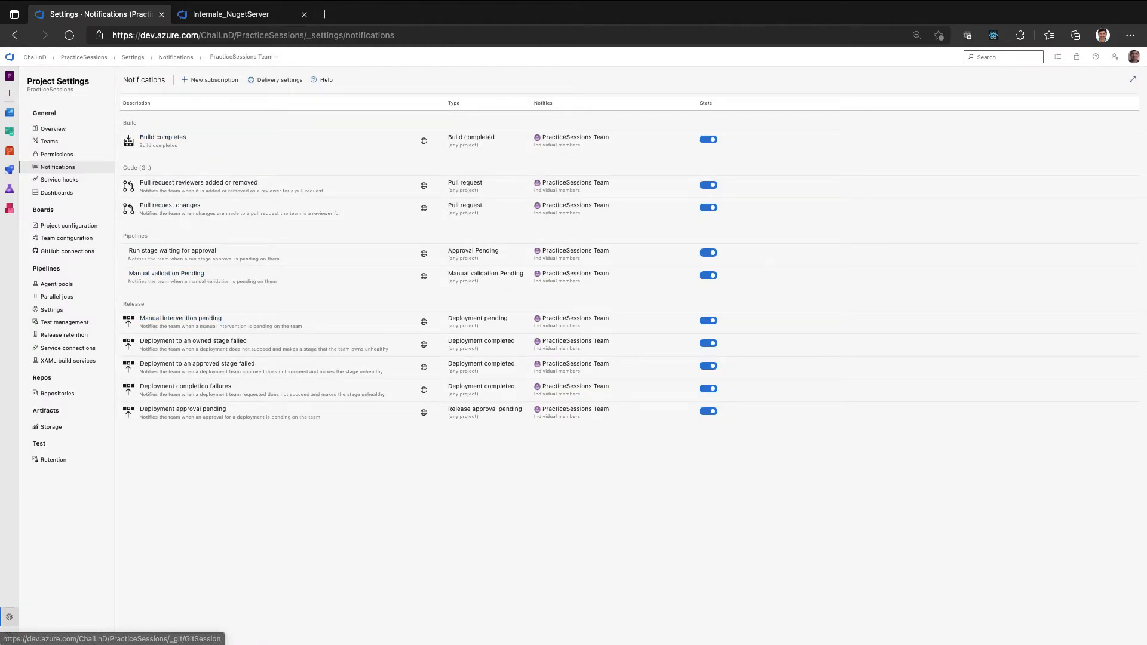
Step: Open the global notifications in the settings of the ChaiLnD organization
left_click(34, 57)
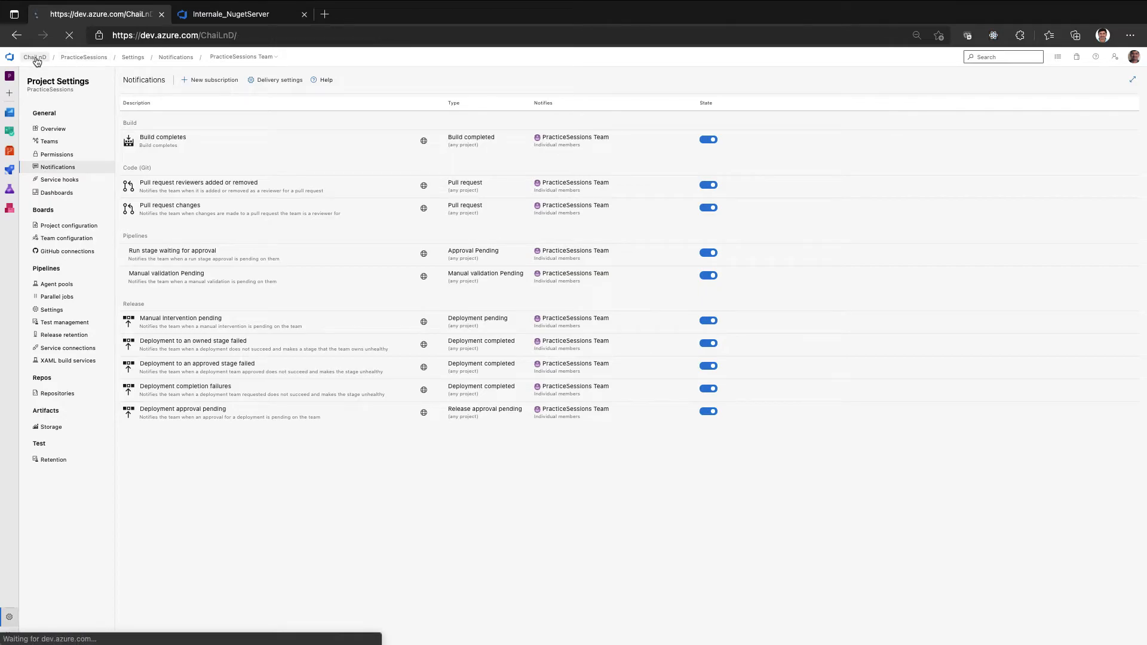
left_click(43, 634)
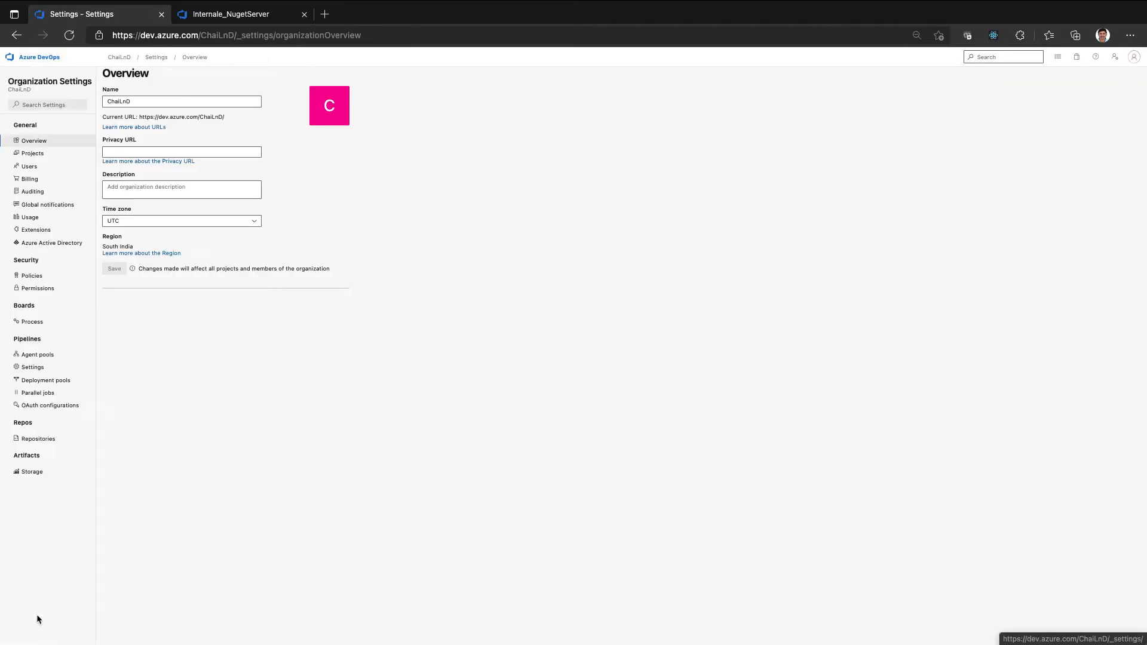
left_click(66, 205)
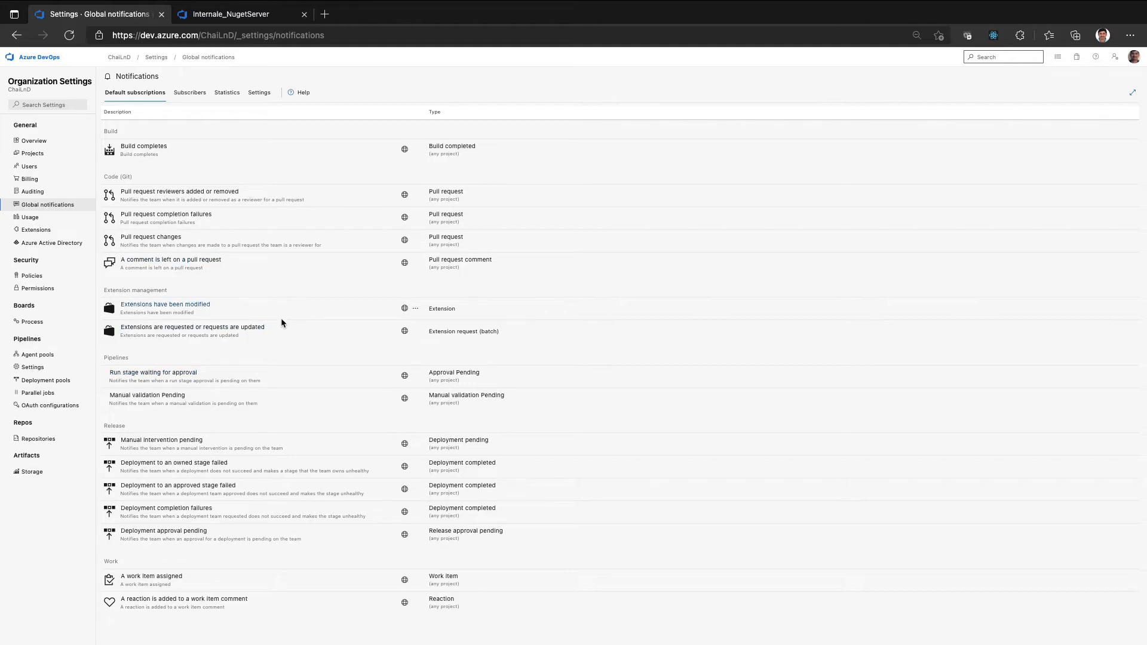
Step: View the details of the default "Build completes" subscription and close them without changes
left_click(414, 151)
left_click(419, 170)
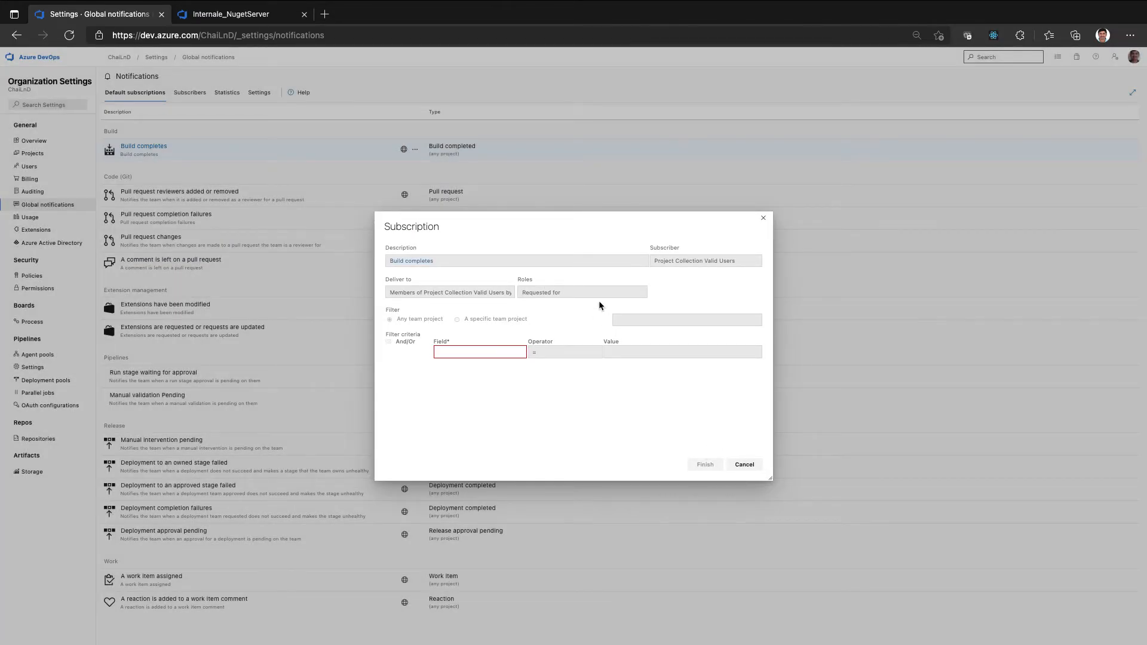
left_click(744, 462)
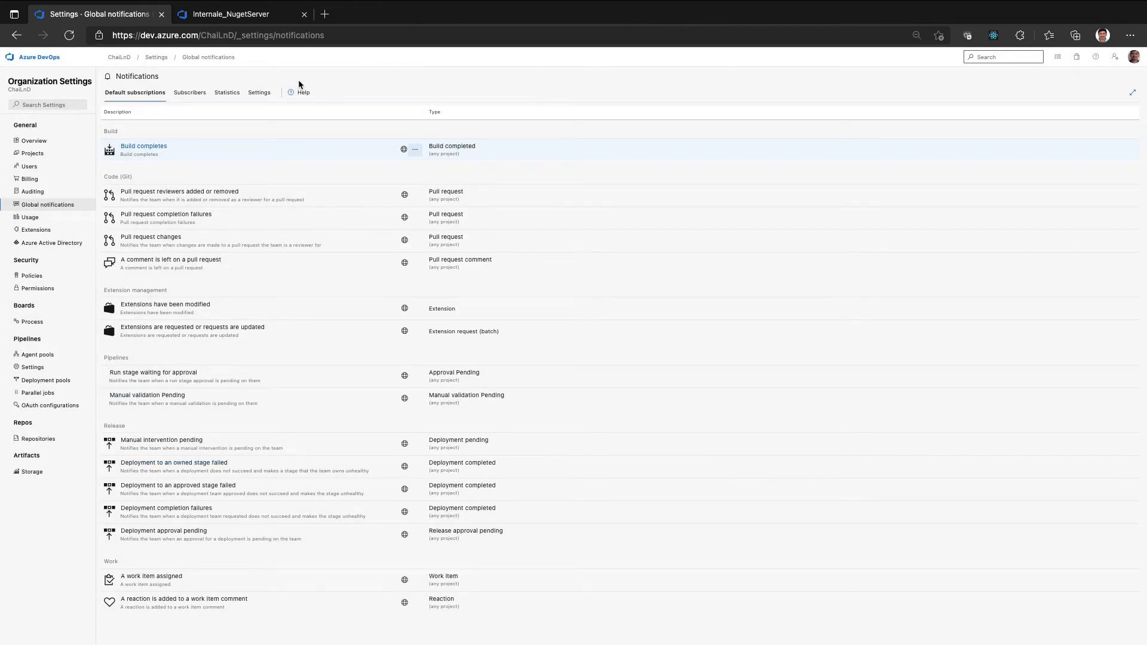
Step: Display the notification subscriptions of the first suggested individual user among the global notification subscribers
left_click(198, 93)
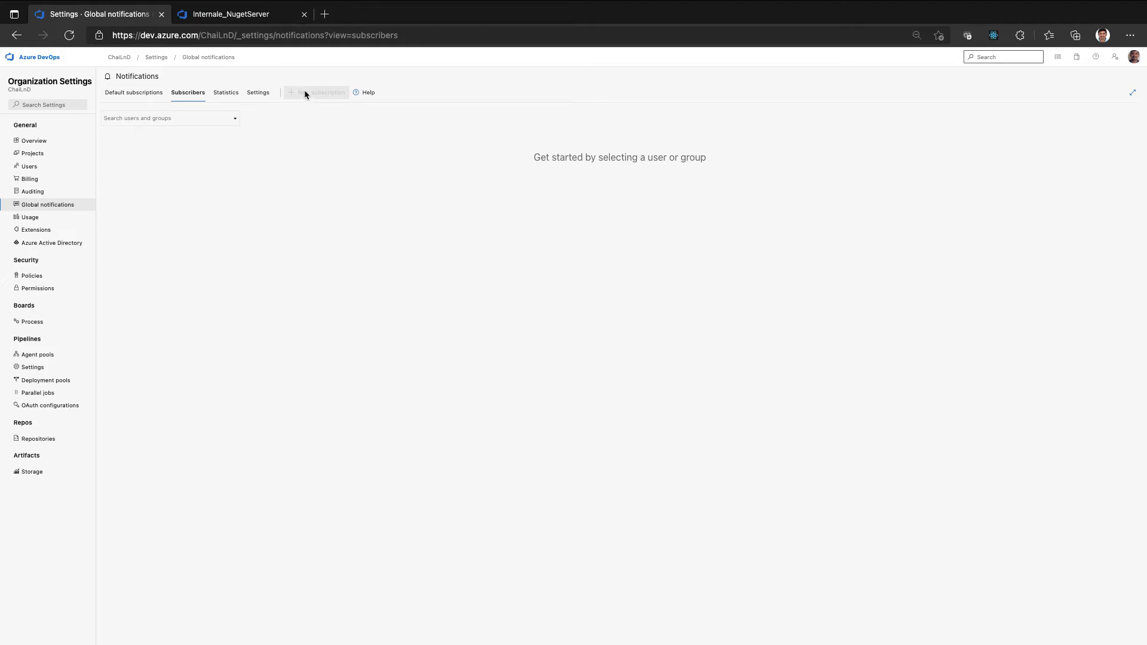
left_click(145, 92)
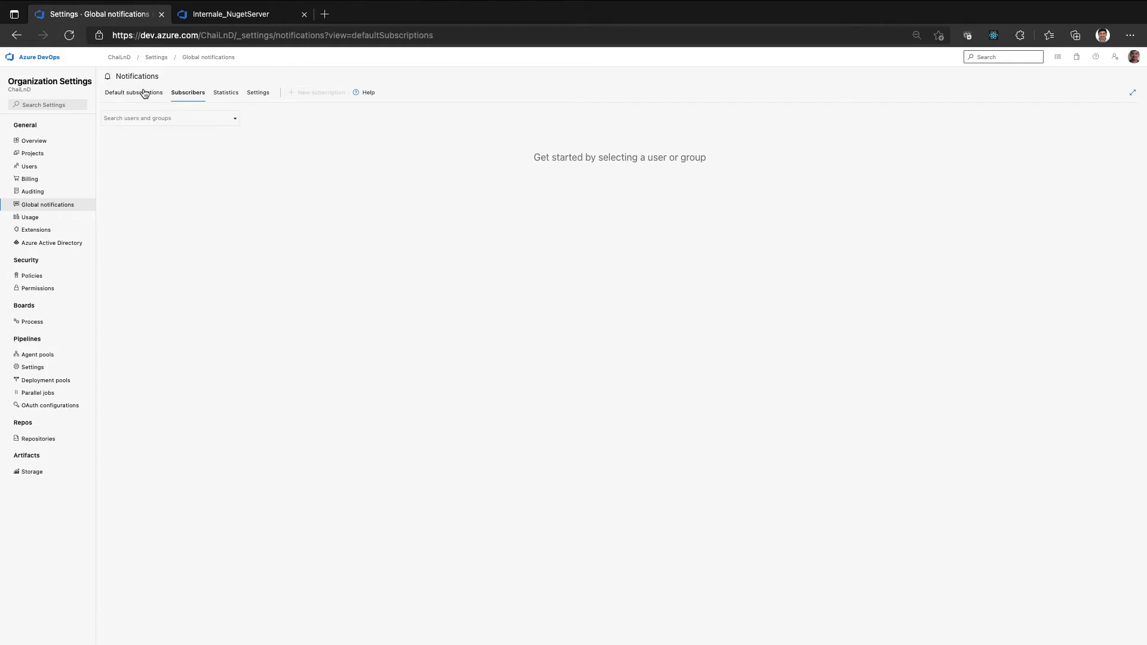
left_click(200, 94)
left_click(236, 120)
left_click(169, 138)
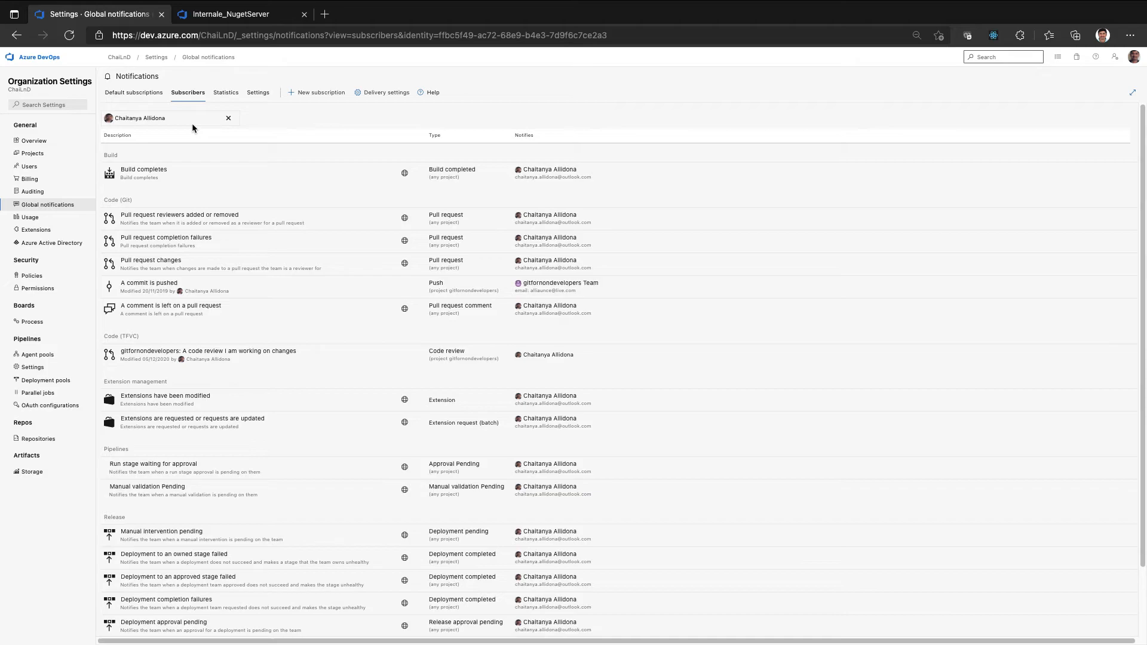
Step: Replace the selected individual subscriber with the gitfornondevelopers Team to display that team's notification subscriptions
left_click(228, 117)
left_click(236, 120)
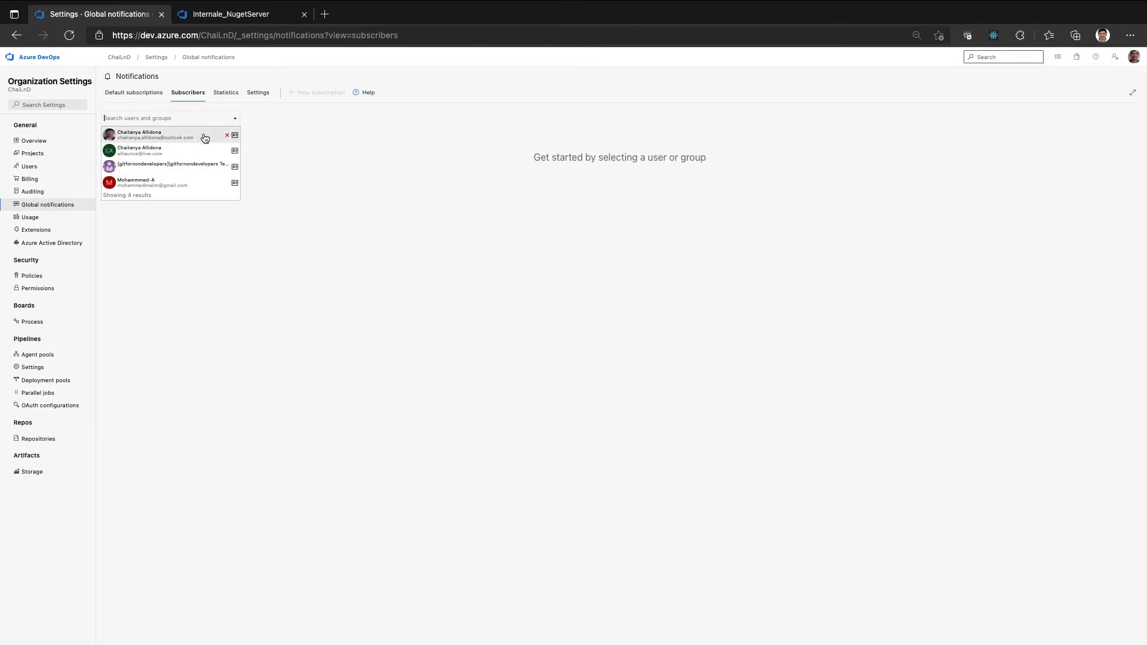
left_click(178, 164)
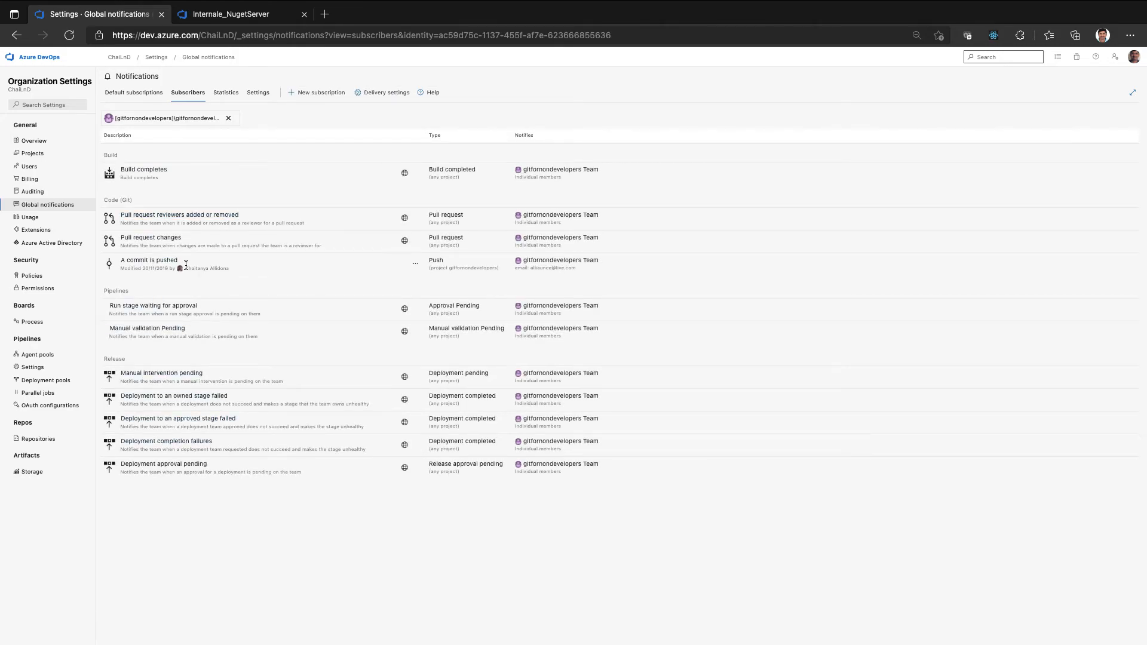
Step: View the new subscription templates and the delivery settings for the gitfornondevelopers Team, closing both without changes
left_click(302, 91)
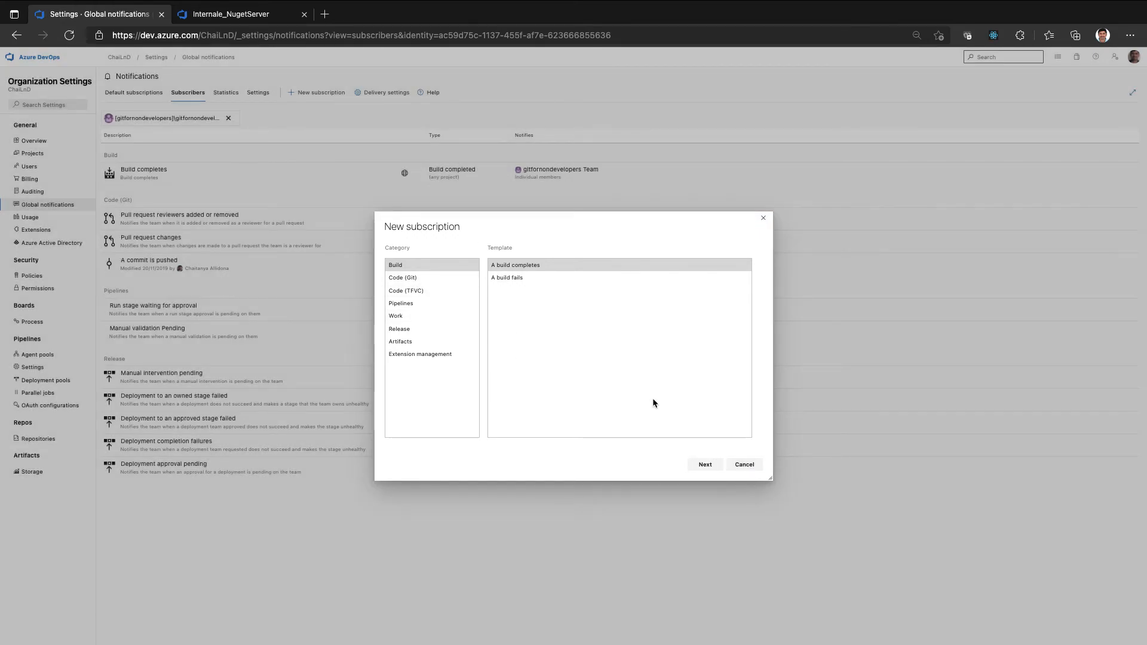
left_click(745, 464)
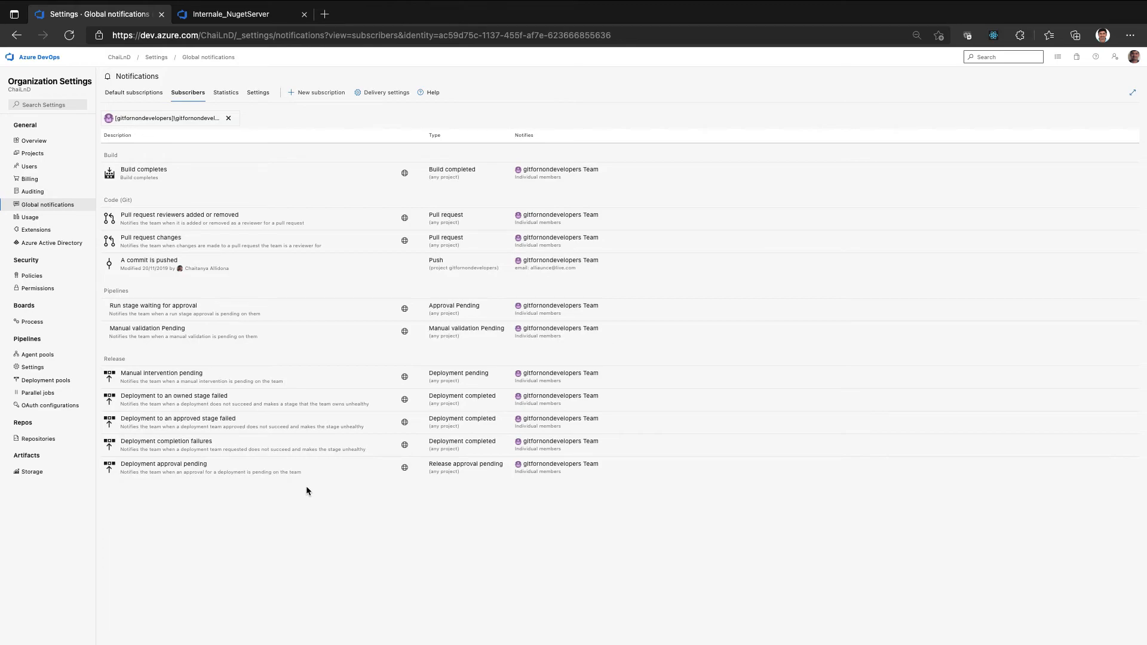
left_click(373, 93)
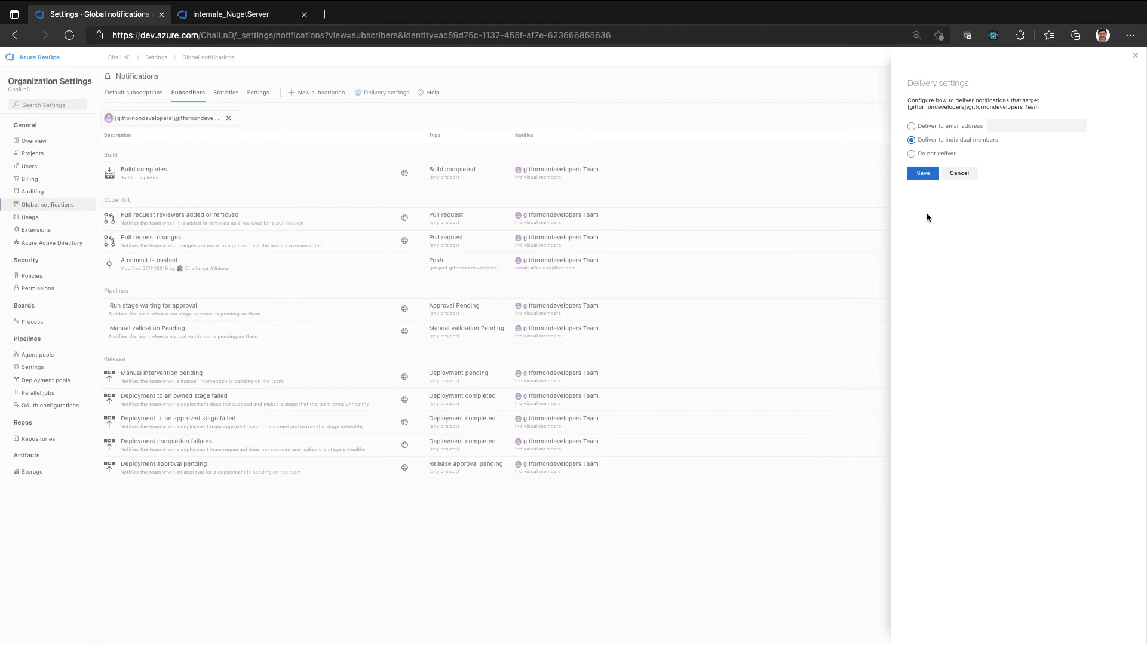
left_click(960, 175)
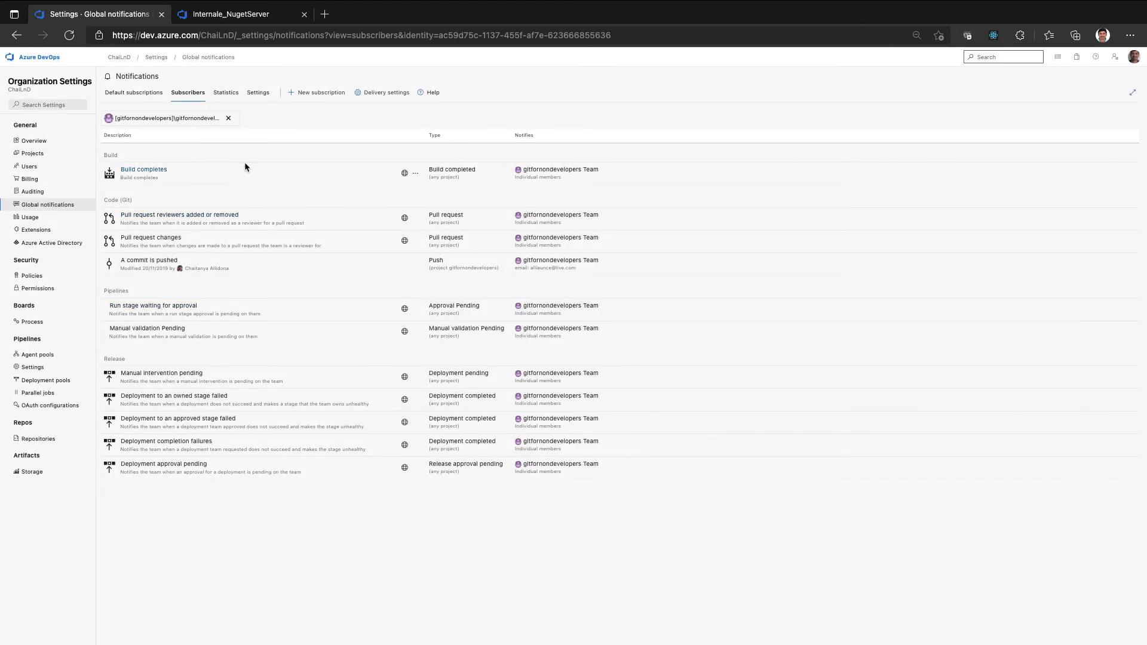
Step: Display the organization's default subscriptions, and open the PracticeSessions project from the ChaiLnD project list
left_click(132, 98)
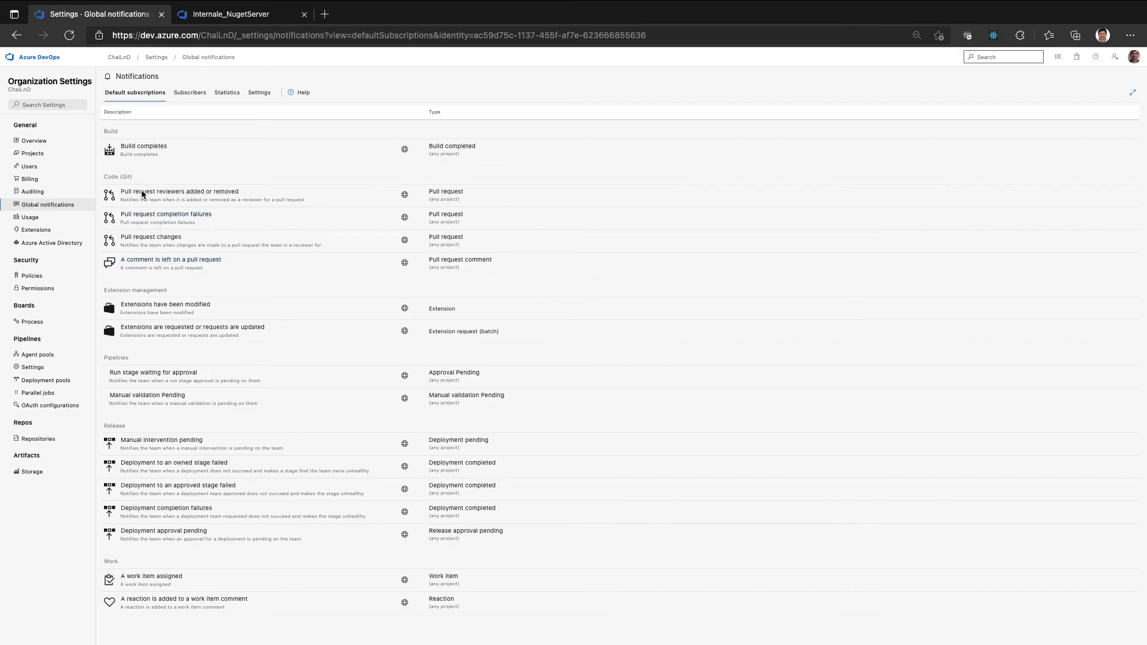
left_click(119, 57)
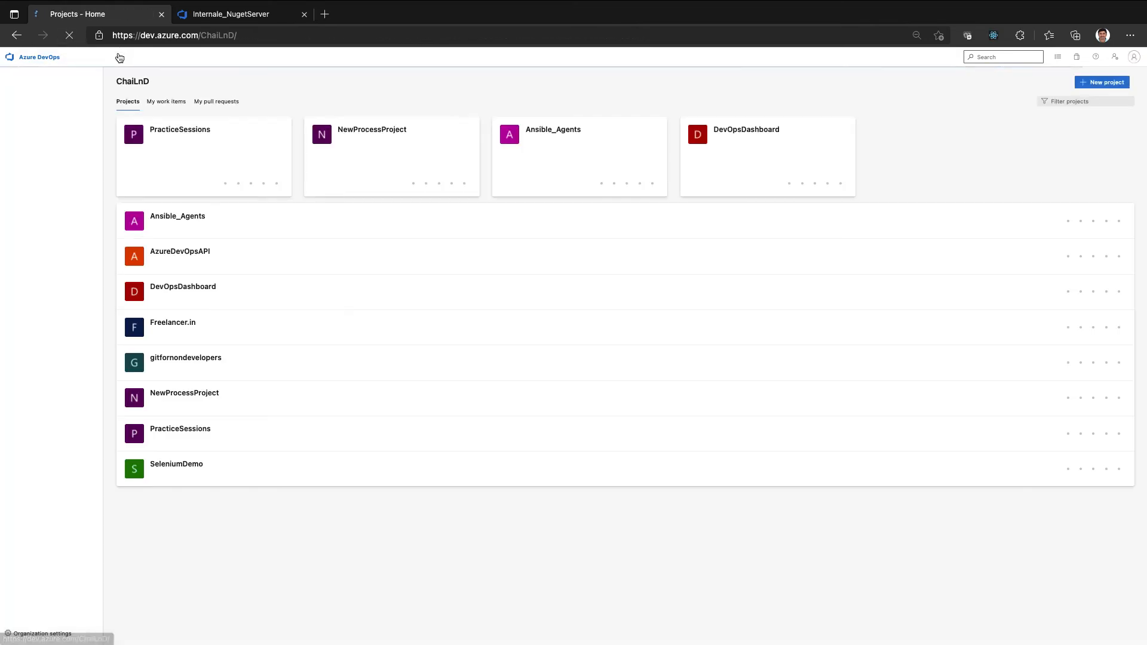
left_click(196, 151)
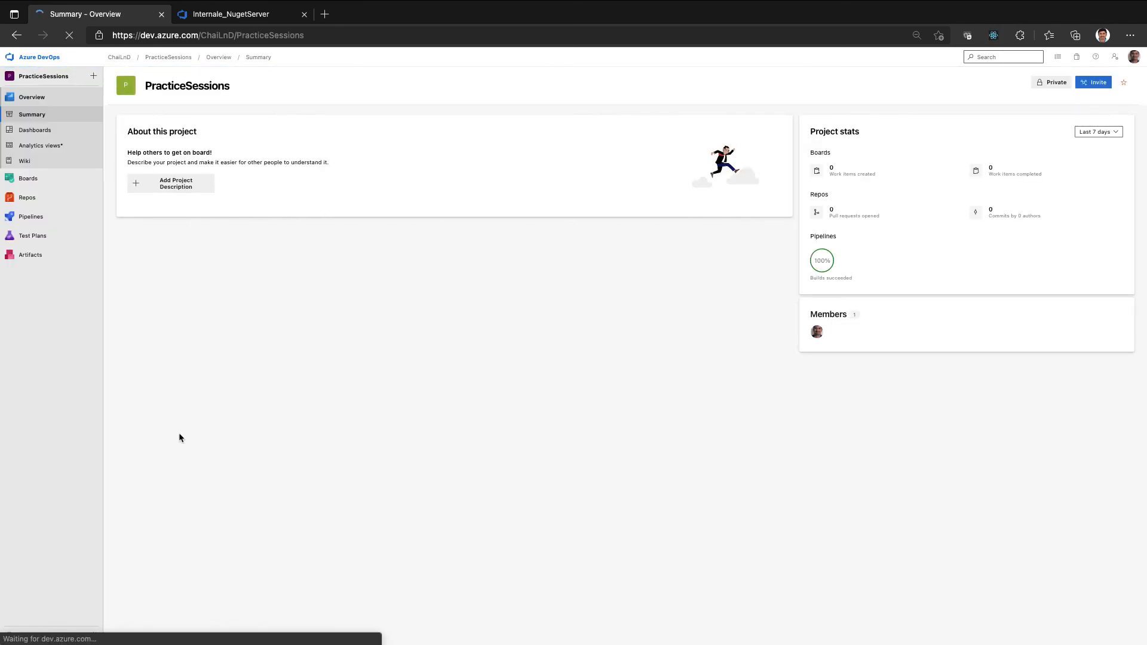